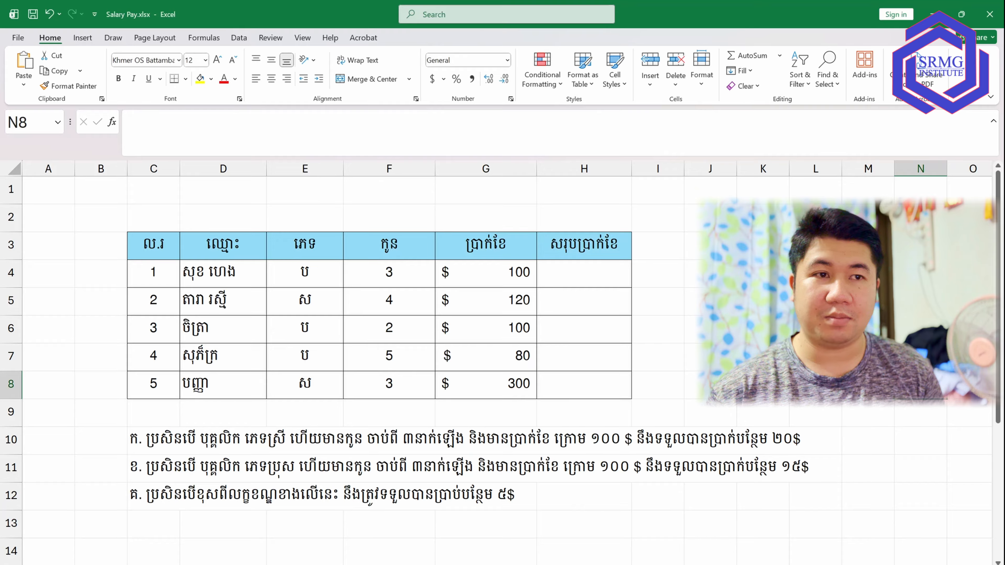
# Start a formula in H4 with an IF containing an AND test whose first condition is E4="ស"
pyautogui.click(558, 274)
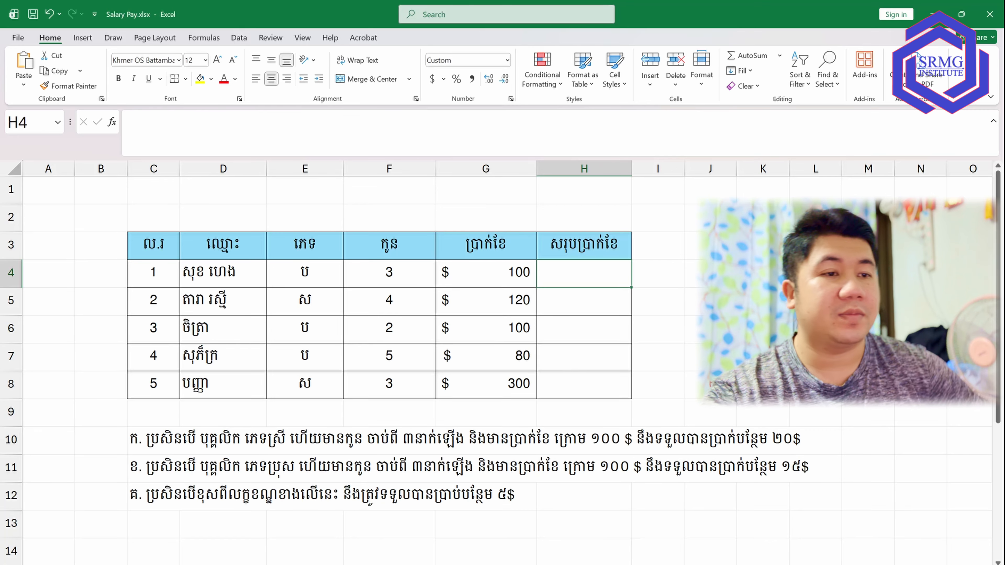
pyautogui.write('=if')
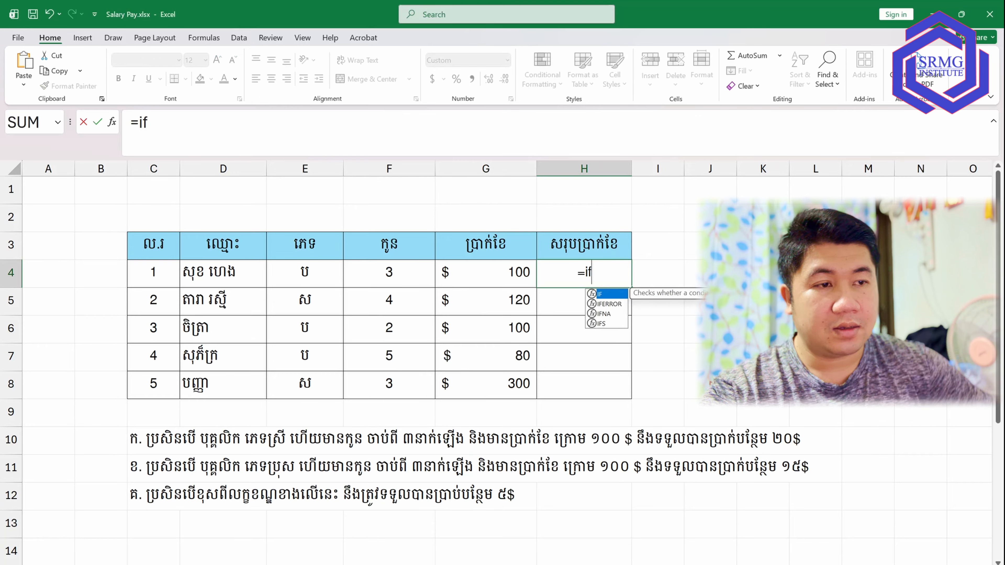
pyautogui.click(173, 145)
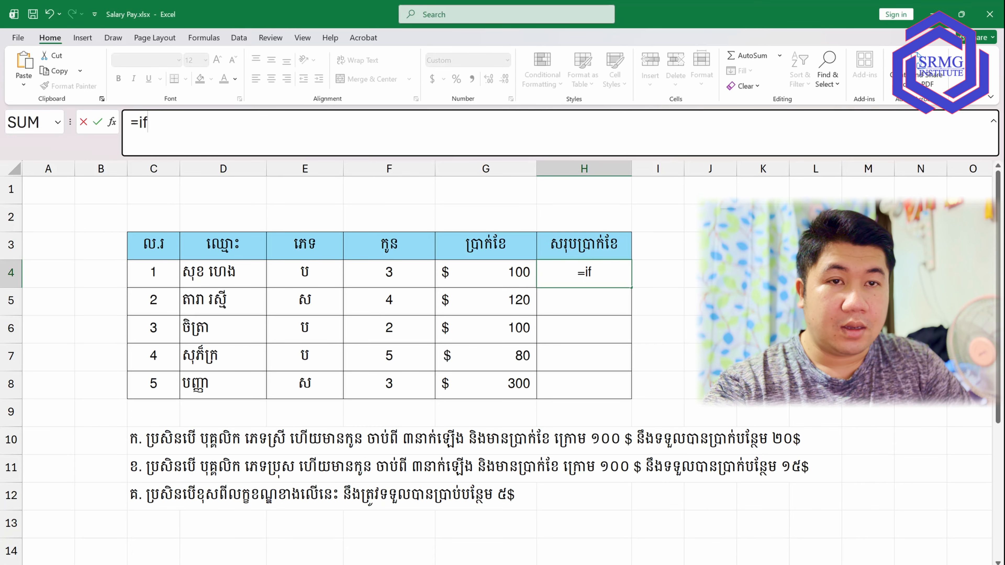
pyautogui.write('(and(')
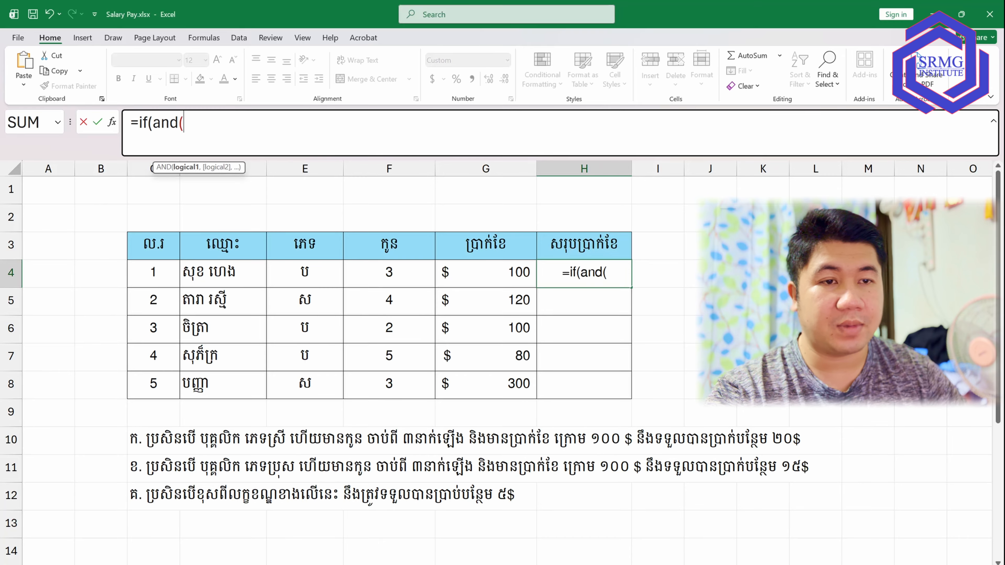
pyautogui.click(293, 278)
pyautogui.write('=')
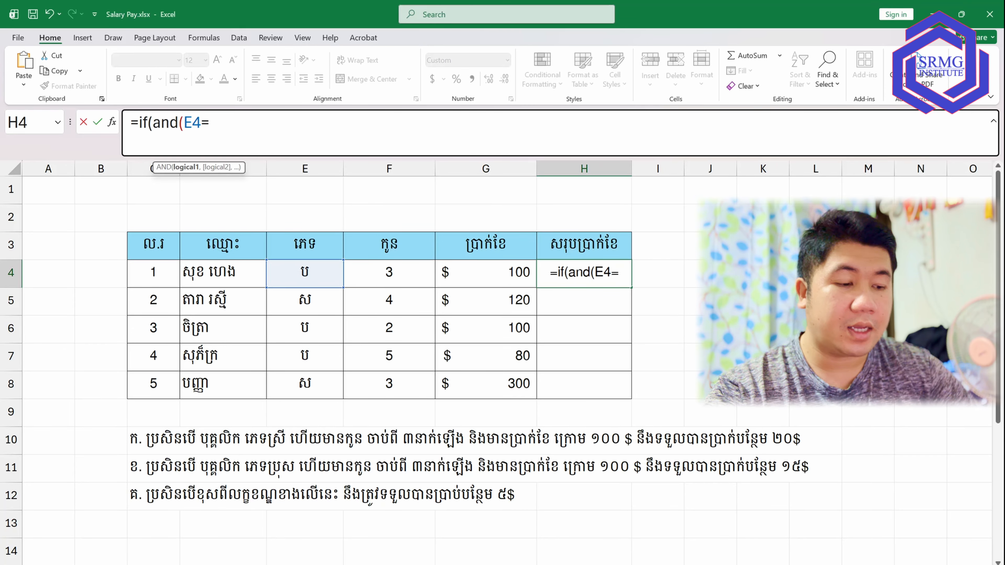
pyautogui.write('"')
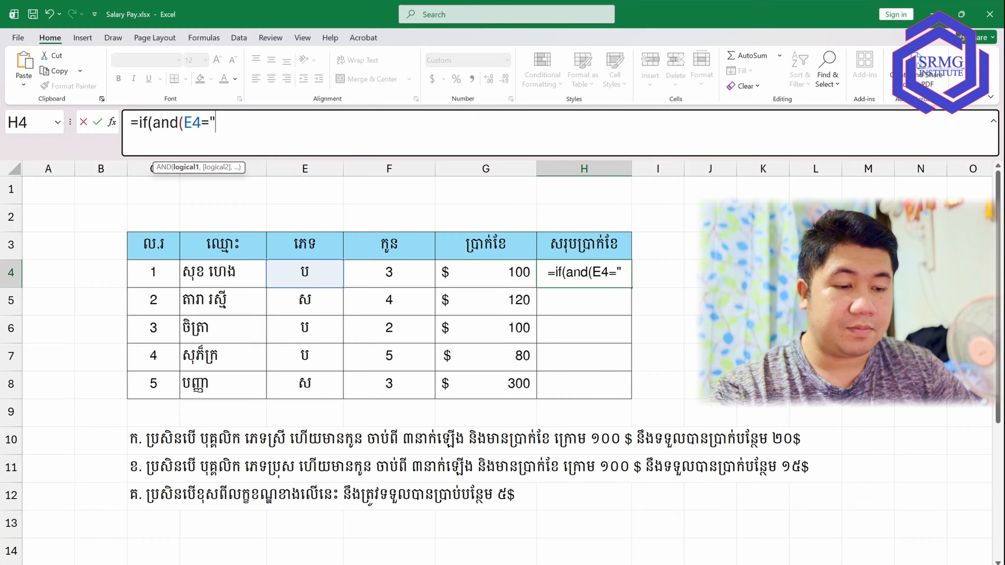
pyautogui.write('ស"')
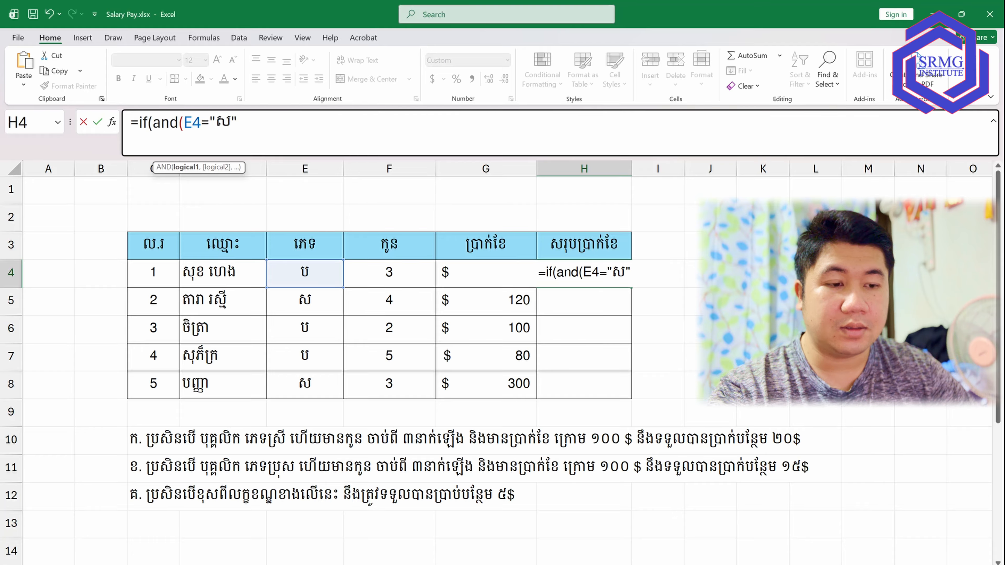
pyautogui.write(',')
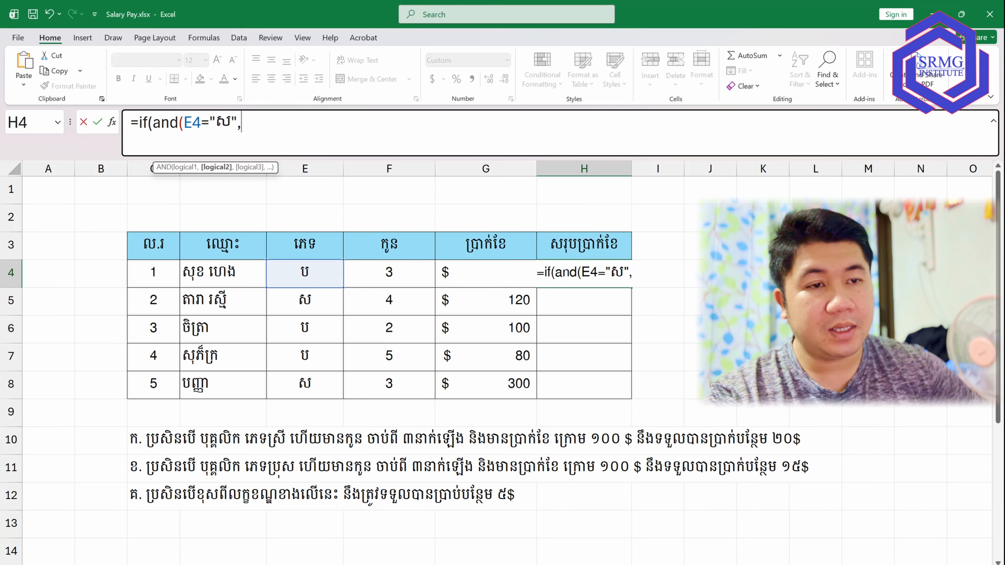
# Add the conditions F4>=3 and G4<=100 to the H4 formula's AND test and close the AND
pyautogui.click(392, 274)
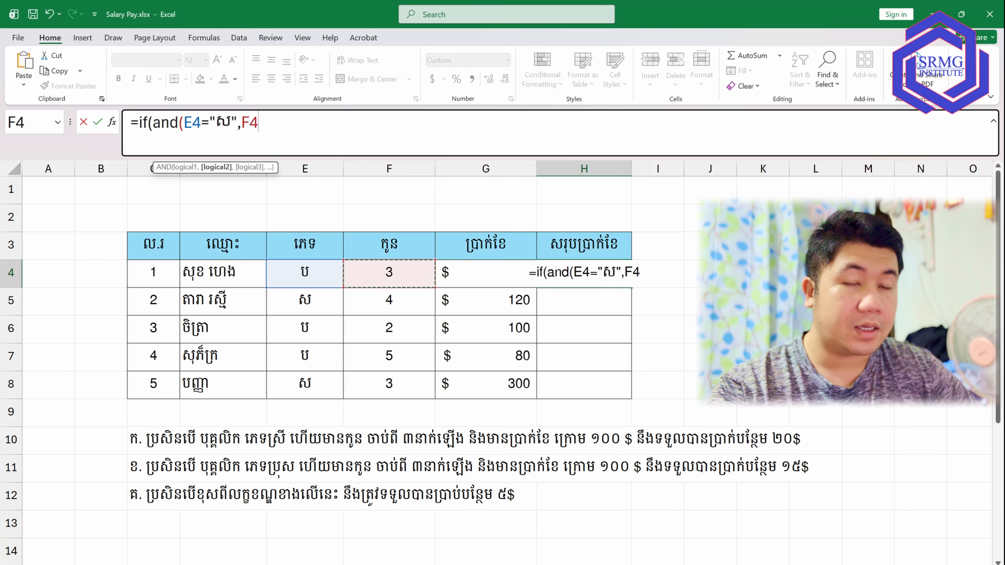
pyautogui.write('>=3')
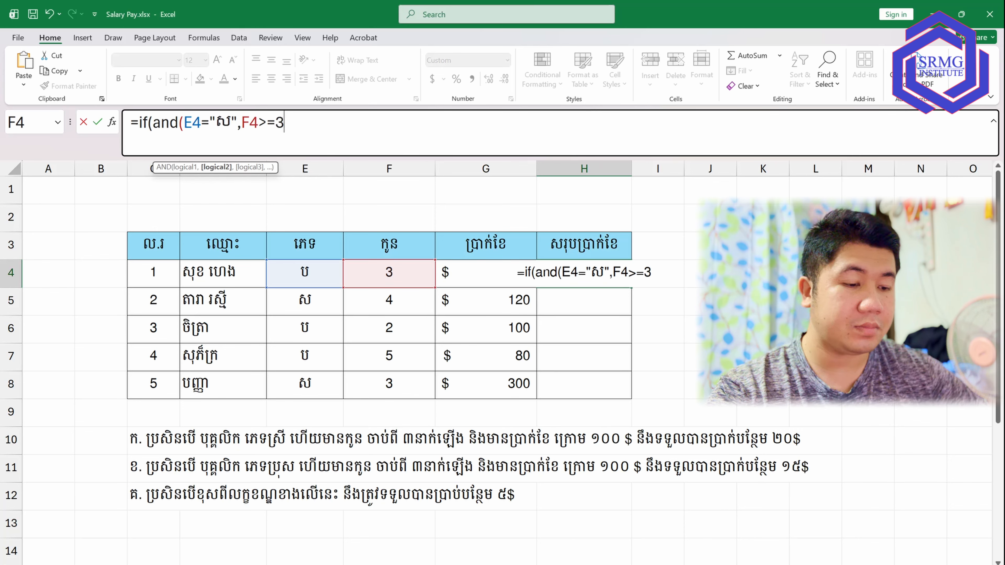
pyautogui.write(',')
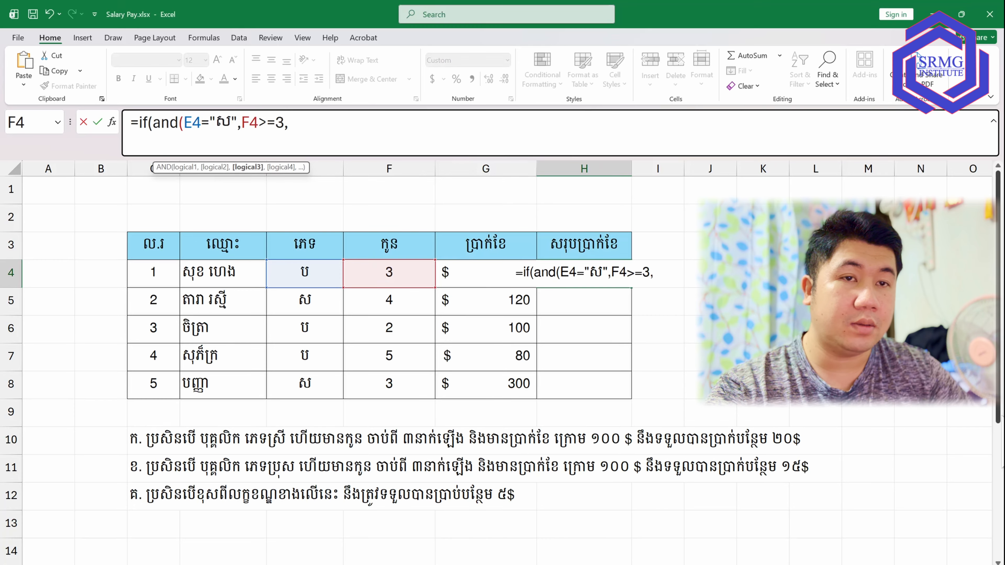
pyautogui.write('g4')
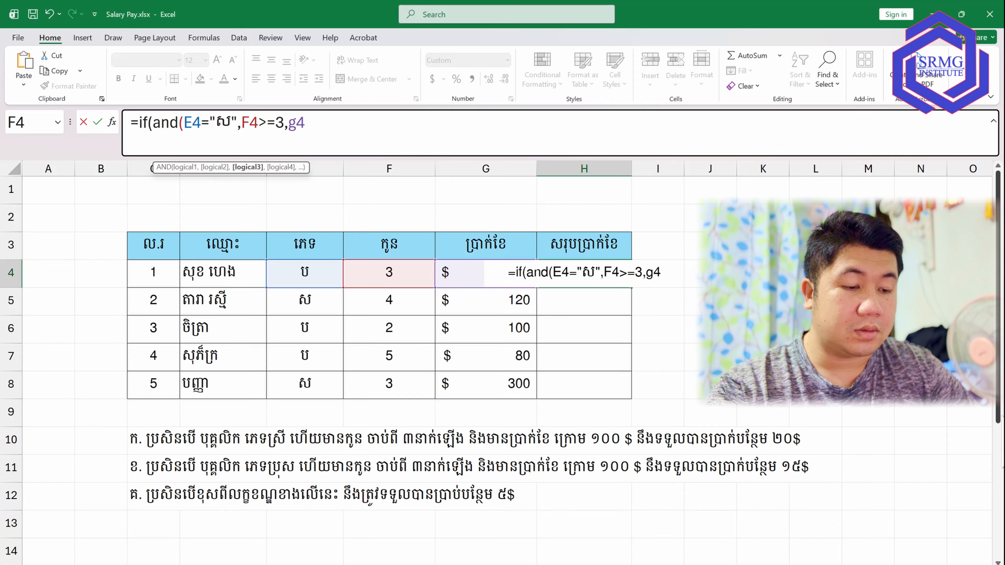
pyautogui.write('<=100')
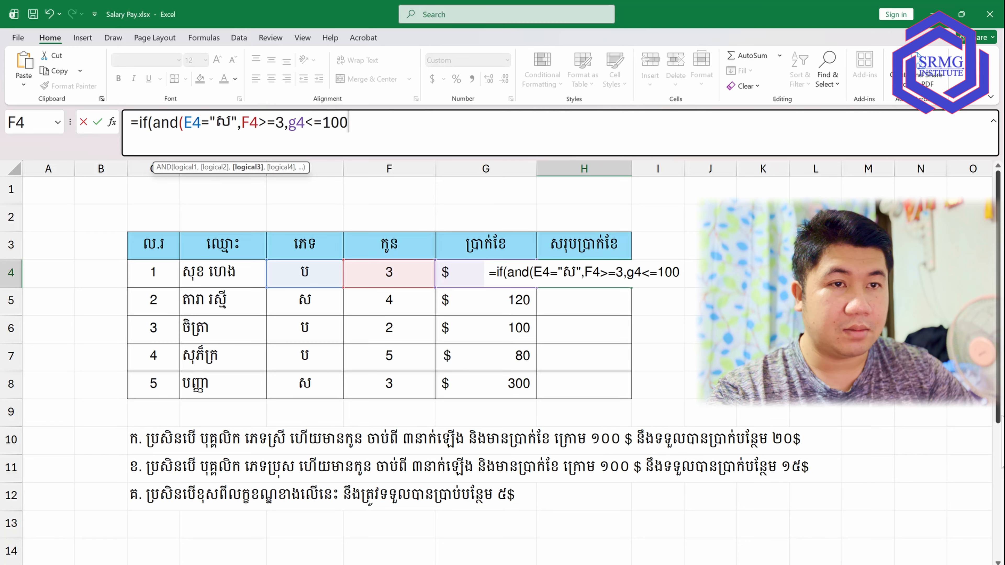
pyautogui.write(')')
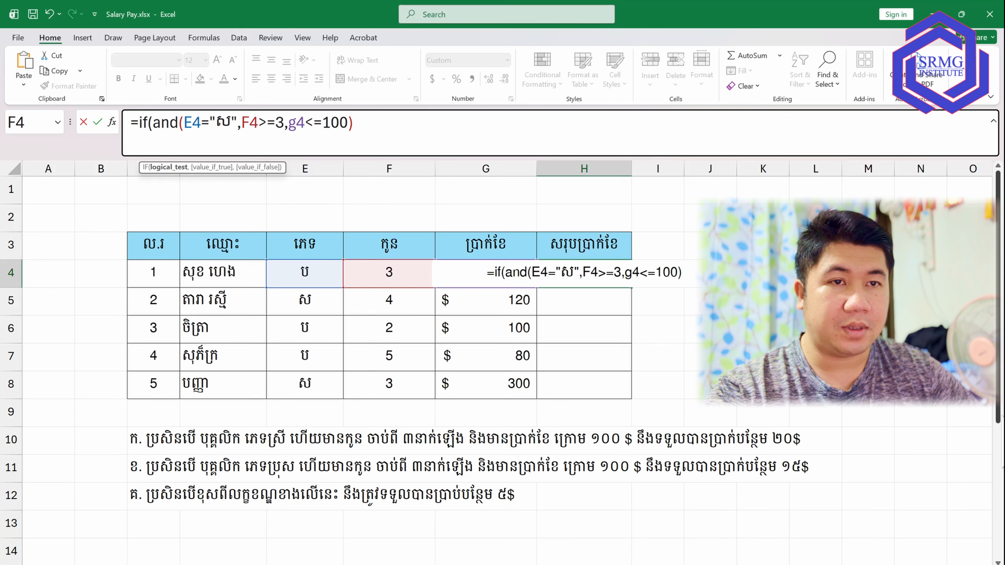
# Set the first IF's value-if-true to G4+20 in the H4 formula
pyautogui.write(',')
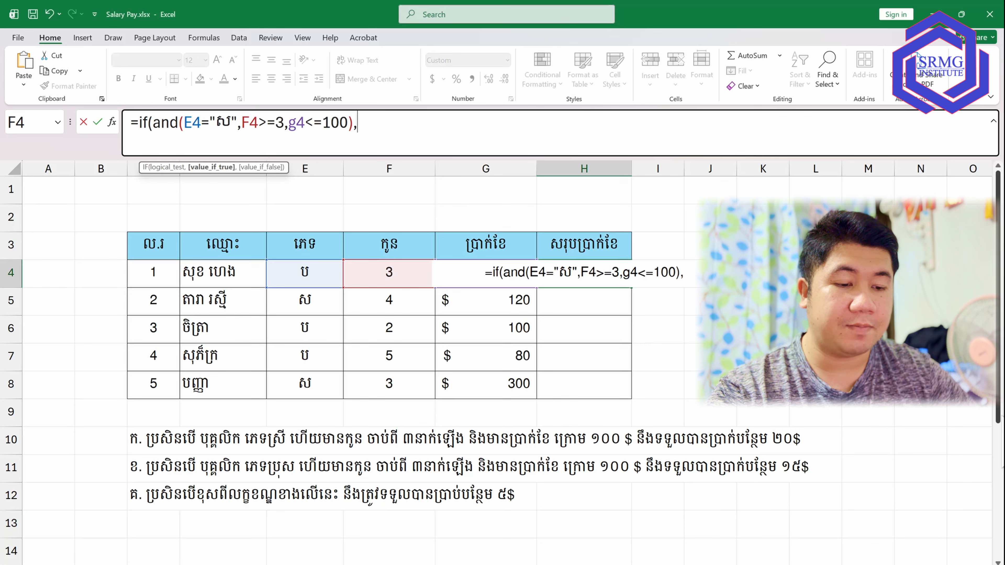
pyautogui.write('g4+20')
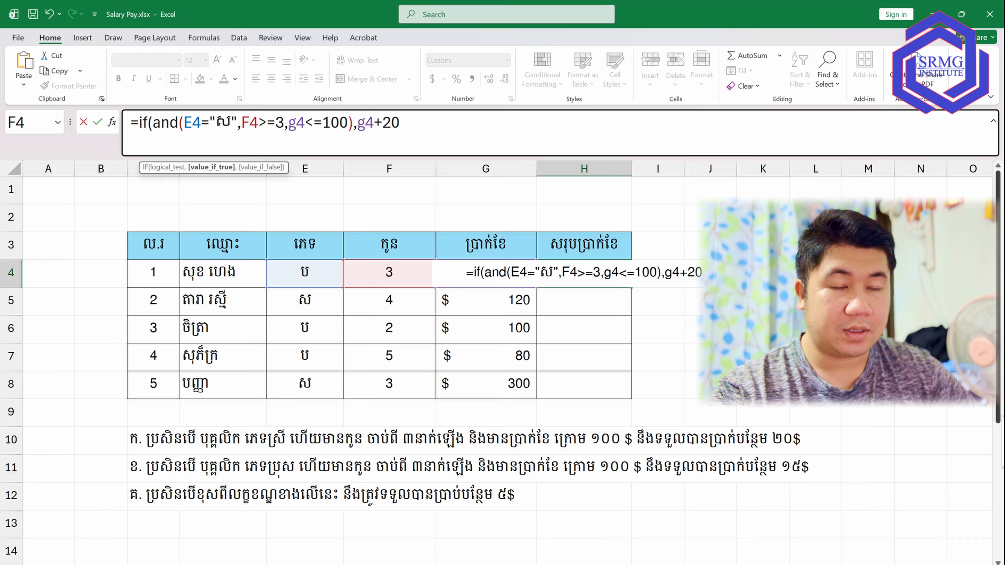
pyautogui.write(',')
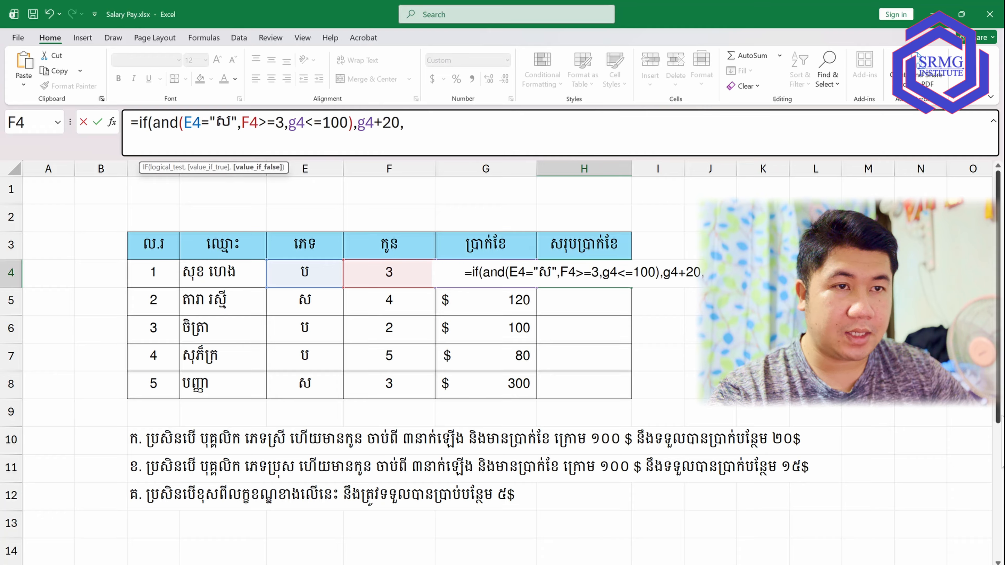
# Nest a second IF with an AND test as the value-if-false, with E4="ប" as its first condition
pyautogui.write('if(')
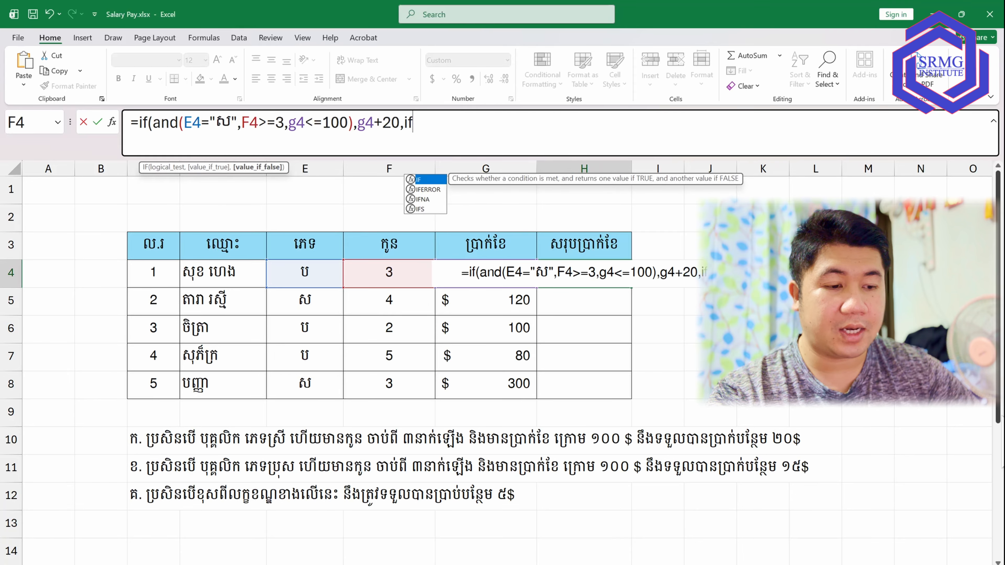
pyautogui.write('and(')
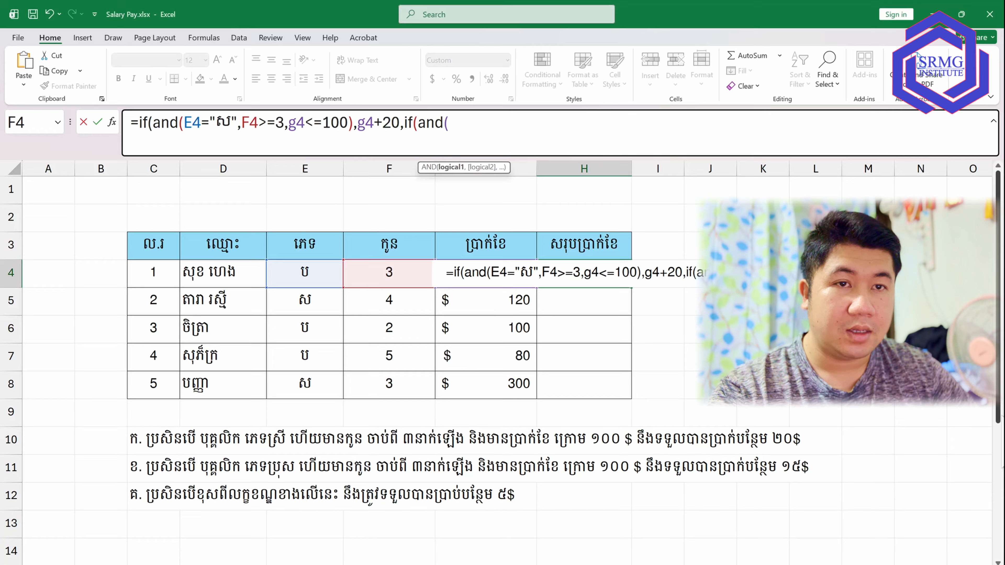
pyautogui.write('E4')
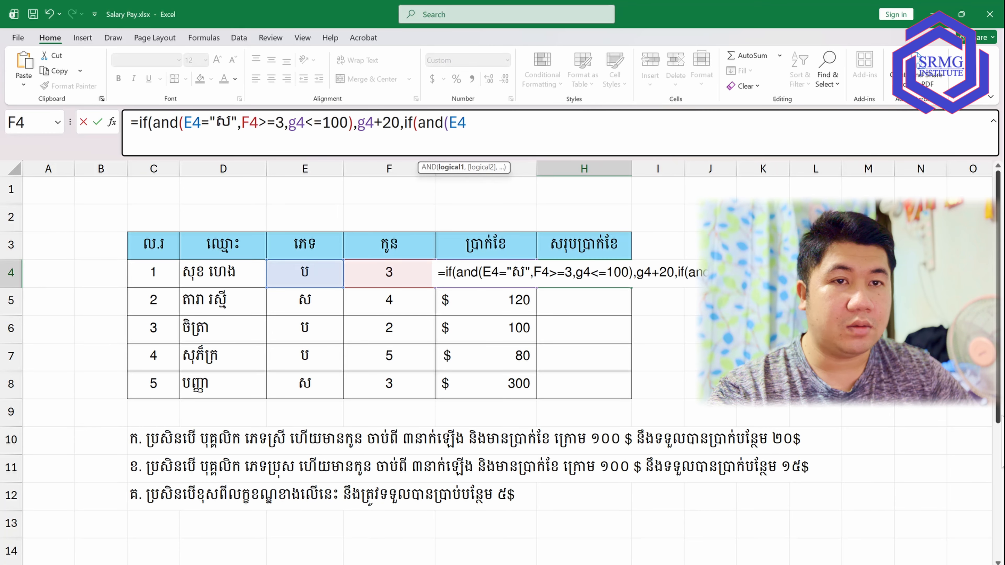
pyautogui.write('="')
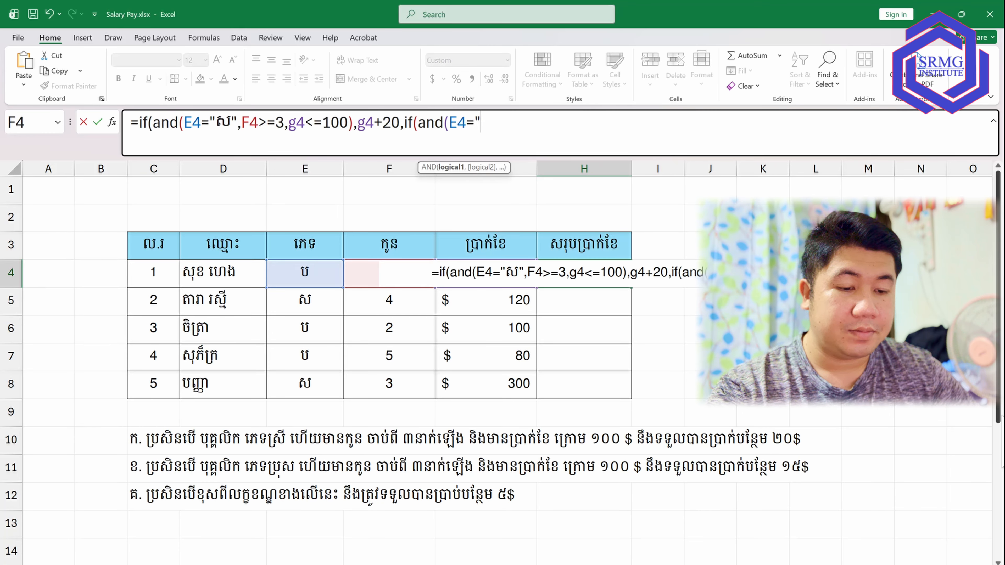
pyautogui.write('b')
pyautogui.press('BackSpace')
pyautogui.hotkey('alt', 'shift')
pyautogui.write('ប៉')
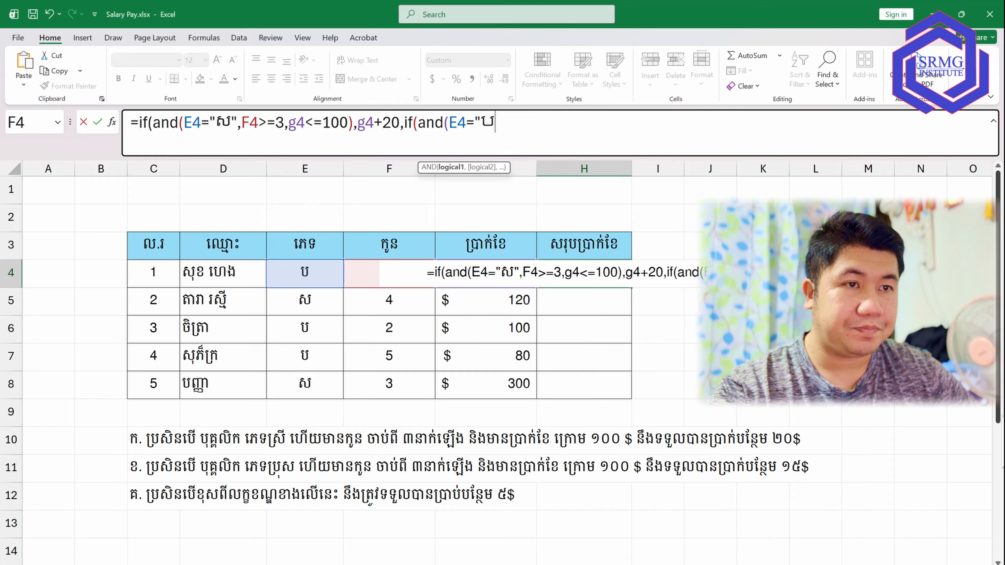
pyautogui.press('BackSpace')
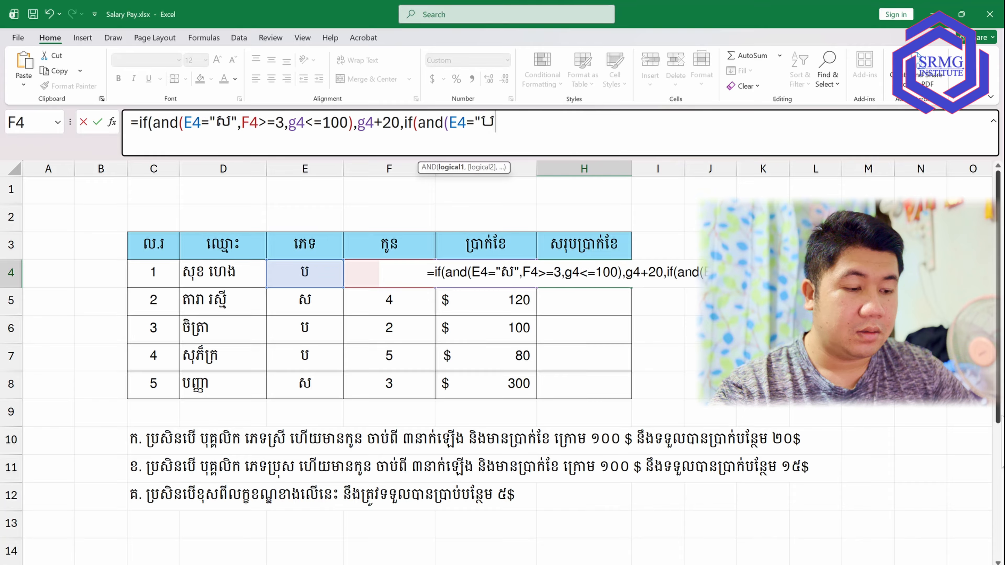
pyautogui.write('",')
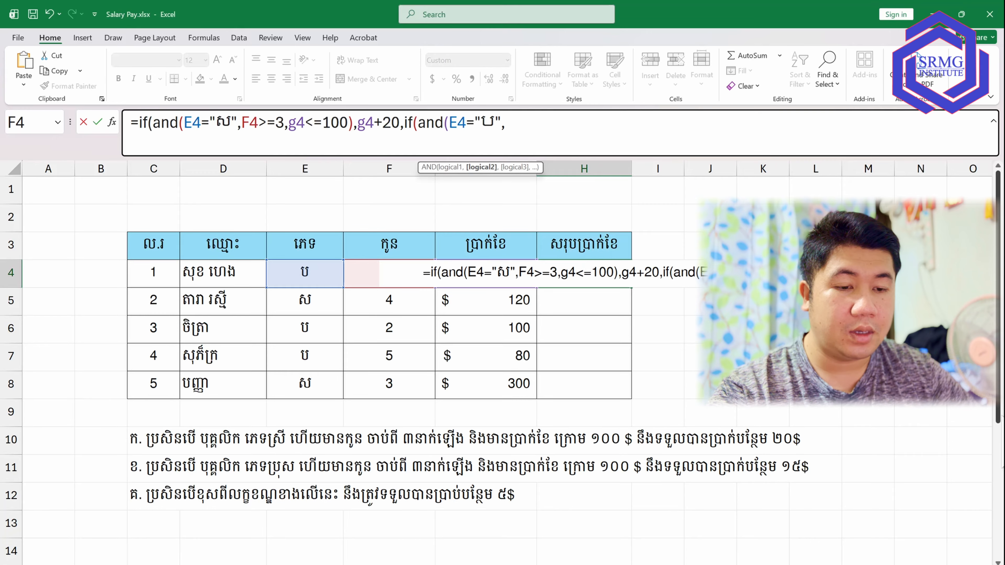
# Add the conditions F4>=3 and G4<=100 to the nested IF's AND test
pyautogui.write('f4')
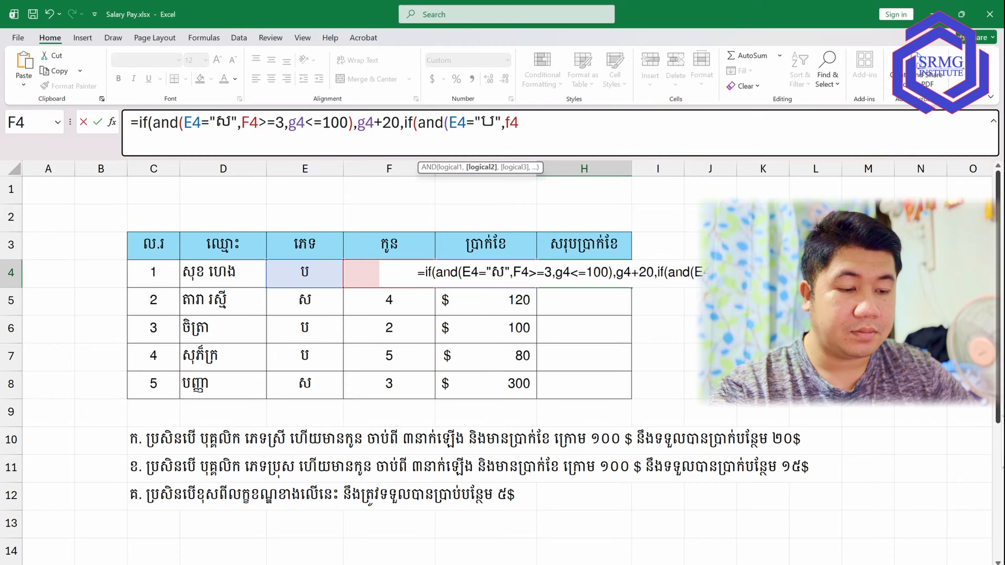
pyautogui.write('>=3')
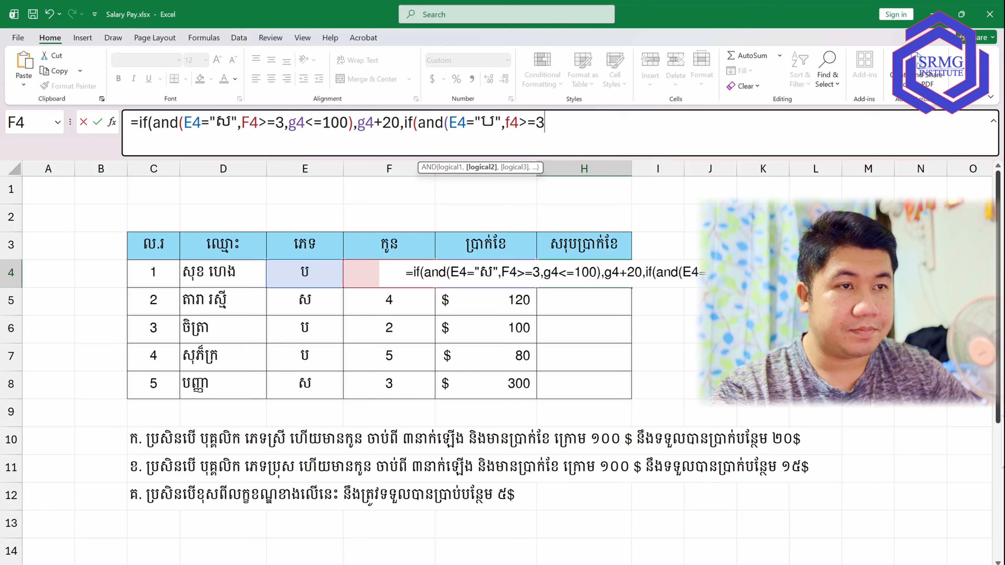
pyautogui.write(',g4<')
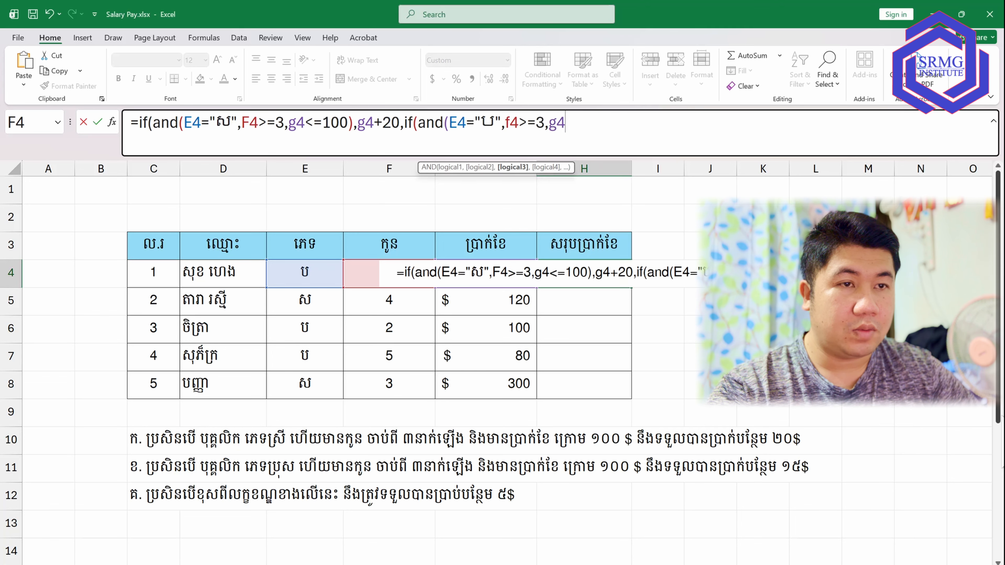
pyautogui.write('=100')
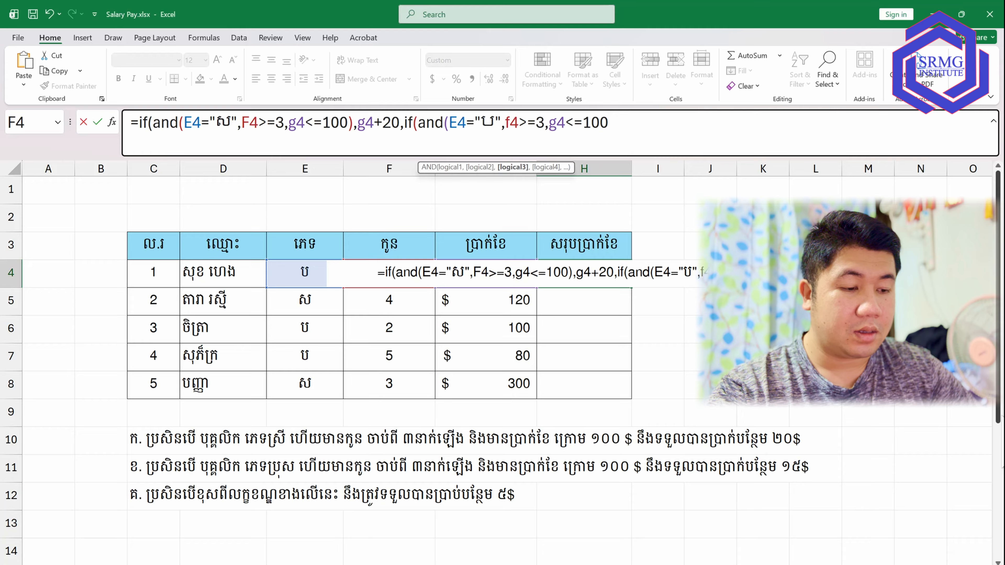
# Close the nested AND test and set the nested IF's value-if-true to G4+15
pyautogui.write('),g')
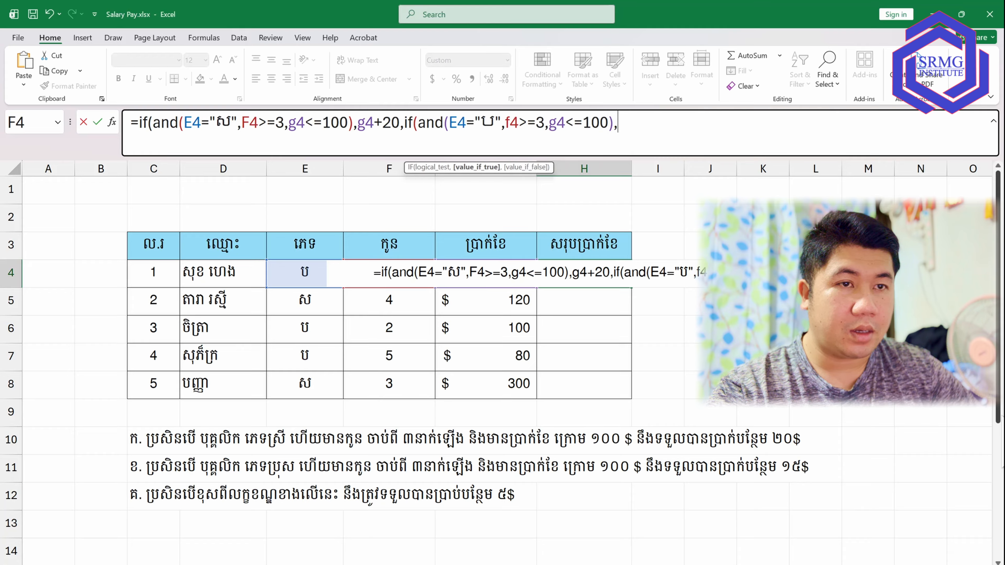
pyautogui.write('+')
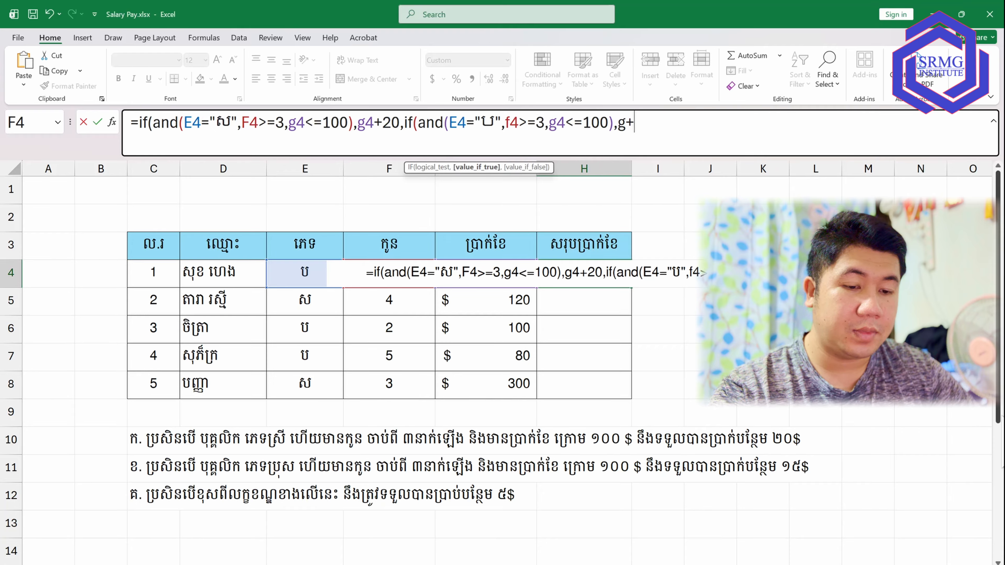
pyautogui.press('BackSpace')
pyautogui.press('BackSpace')
pyautogui.write('4+')
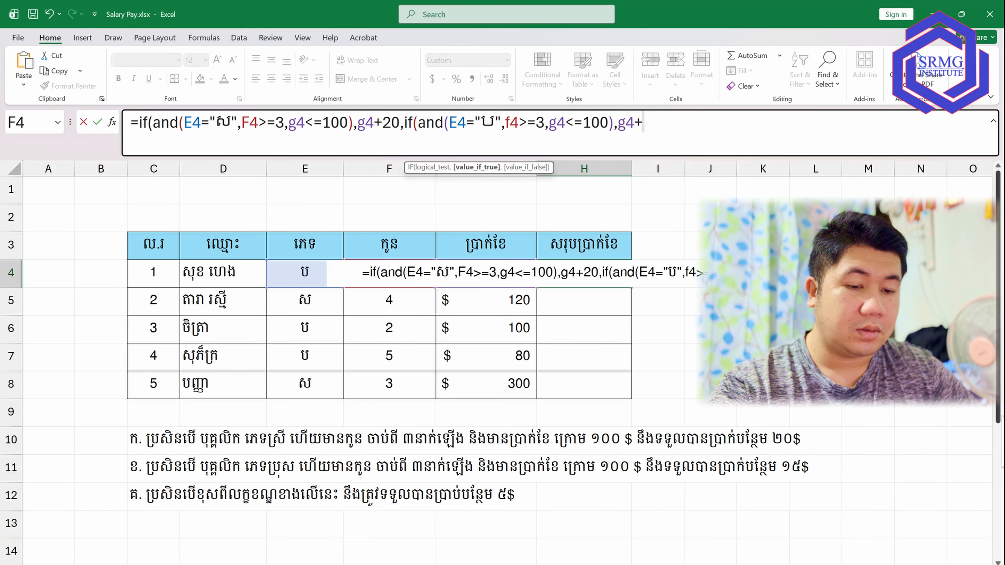
pyautogui.write('15')
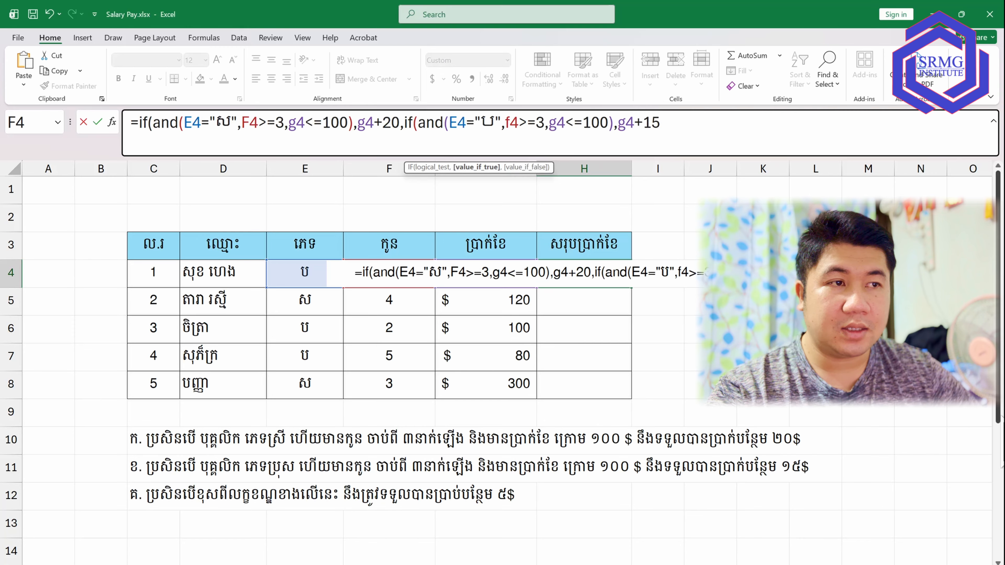
# Set the nested IF's value-if-false to G4+5 and close the nested IF
pyautogui.write(',g4+')
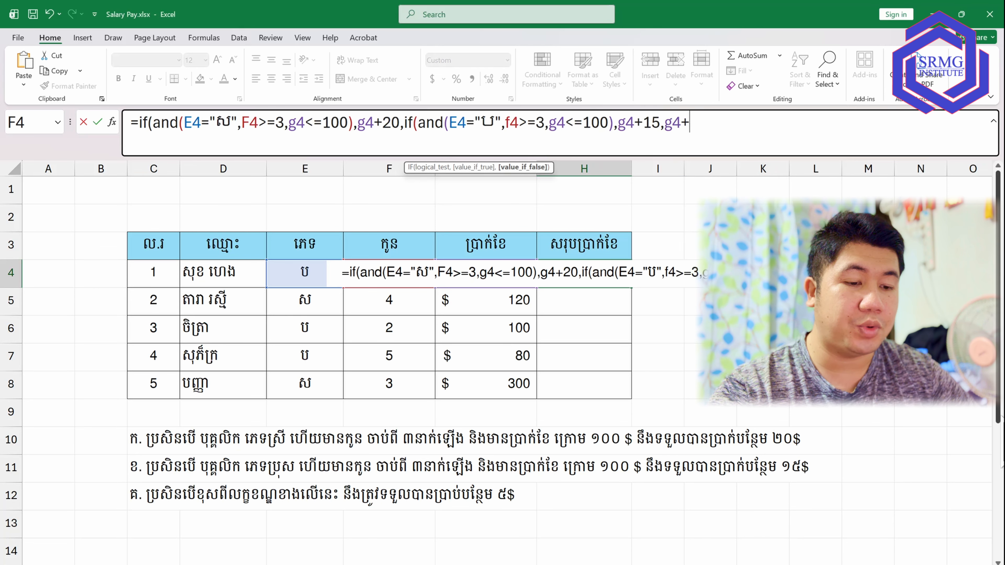
pyautogui.write('5')
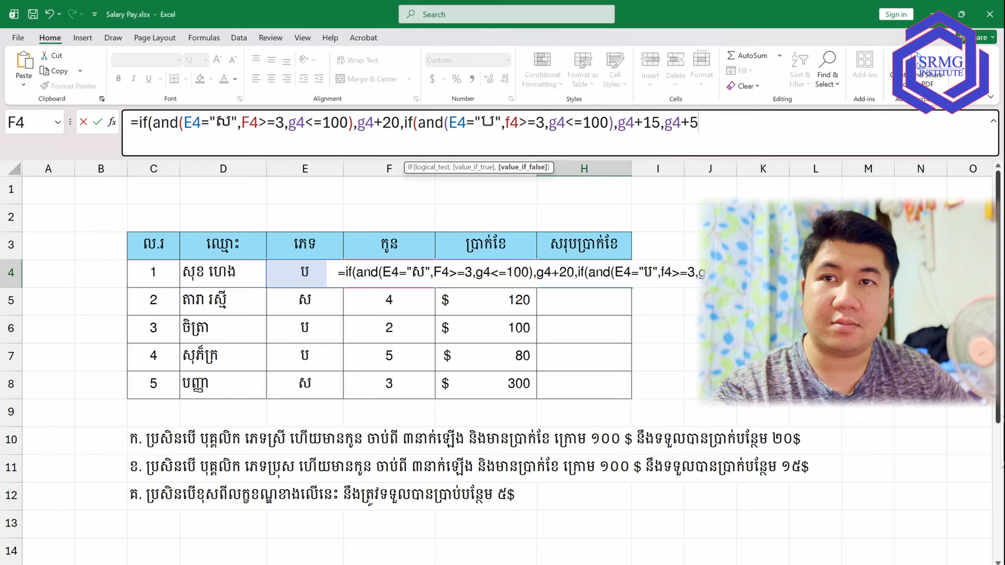
pyautogui.write(')')
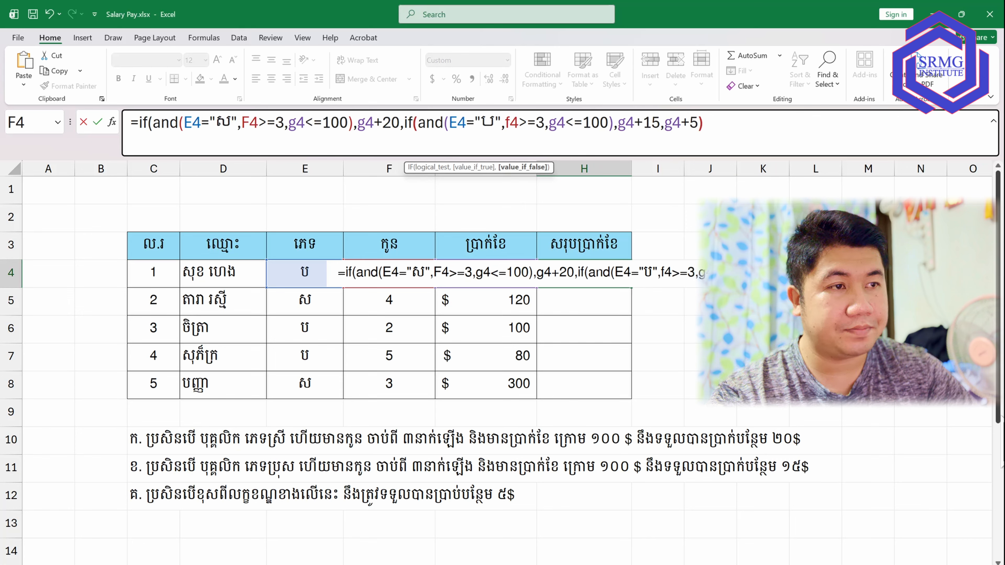
# Close the outer IF with the final parenthesis and enter the completed formula in H4
pyautogui.write(')')
pyautogui.press('Return')
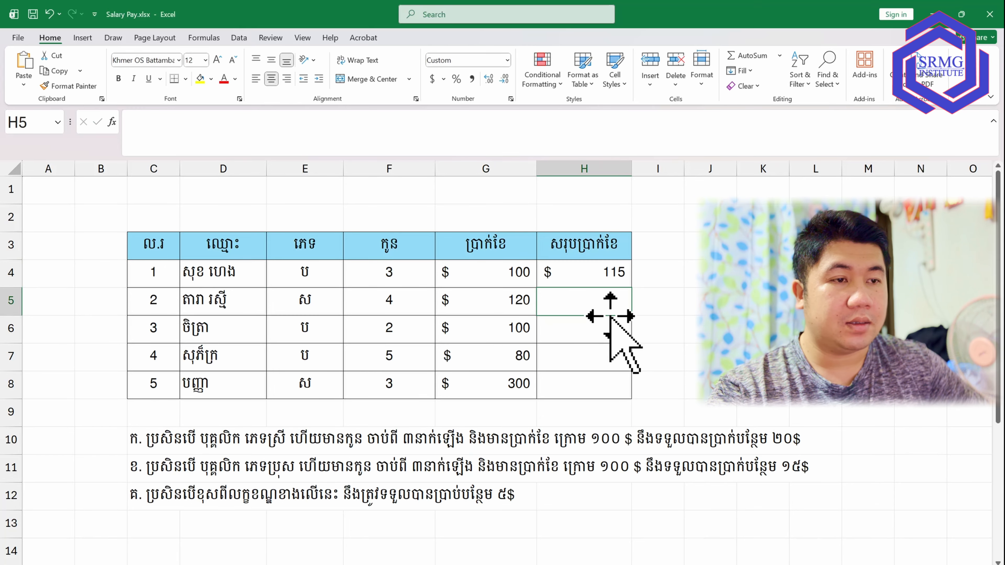
pyautogui.click(600, 274)
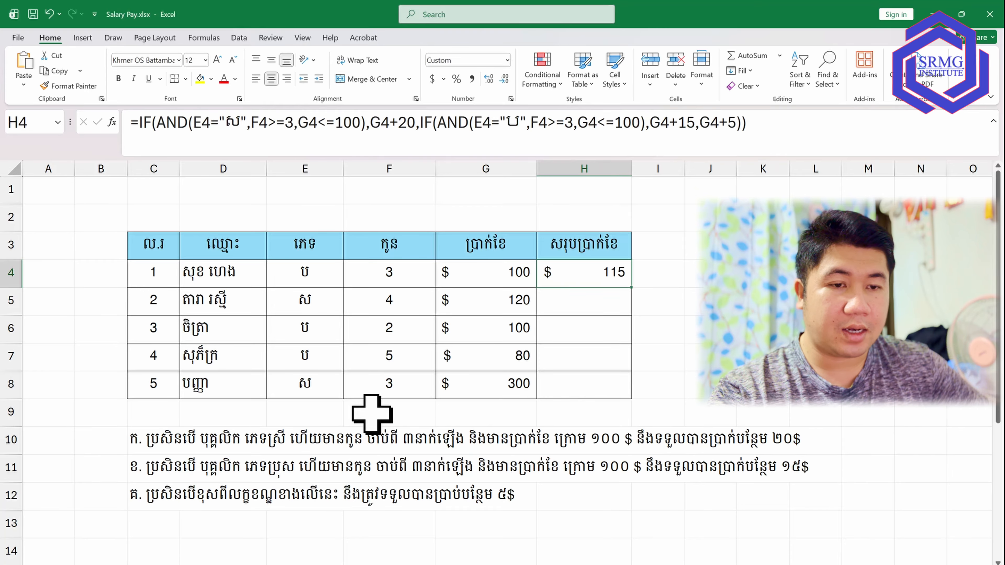
# Compare the first employee's total in H4 with the bonus rule written in row 11
pyautogui.click(283, 478)
pyautogui.click(153, 473)
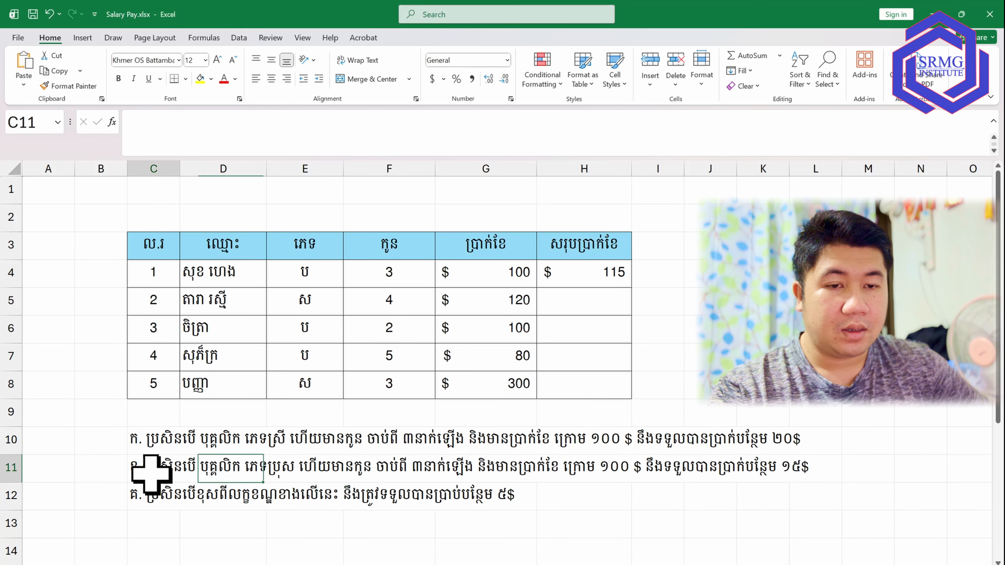
pyautogui.click(815, 329)
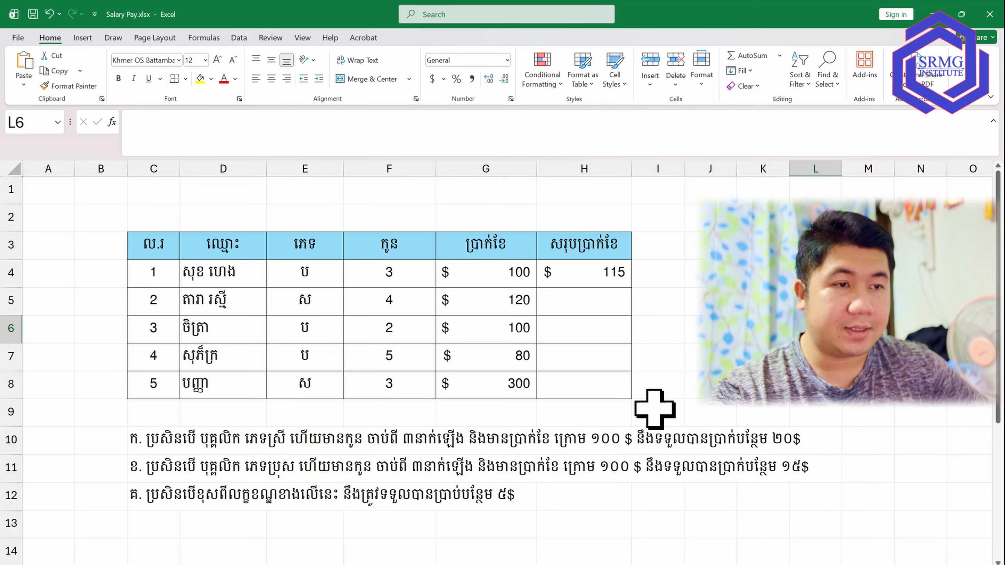
# Test the formula by setting the first employee's number of children in F4 to 2
pyautogui.click(591, 278)
pyautogui.click(506, 286)
pyautogui.click(406, 276)
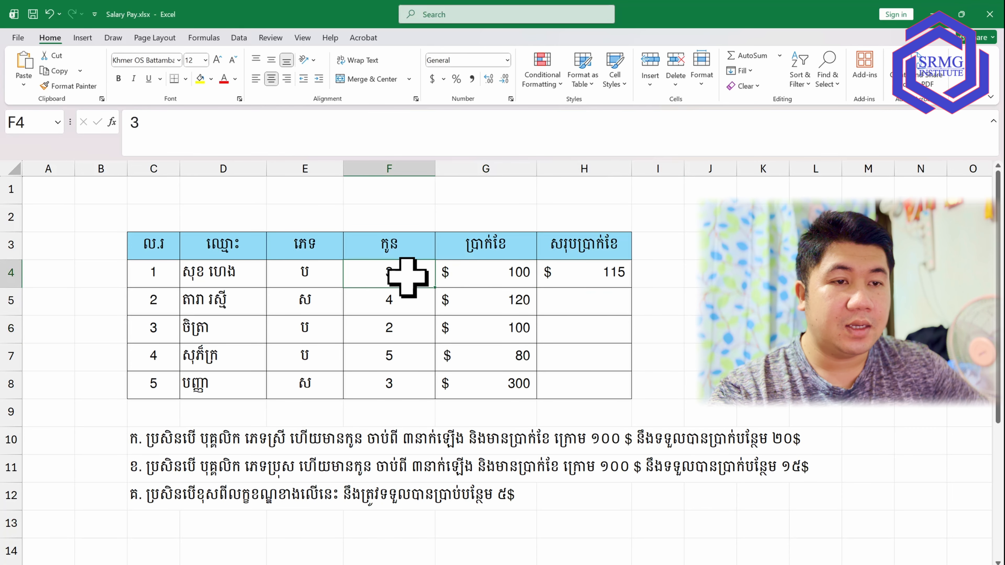
pyautogui.write('2')
pyautogui.click(869, 329)
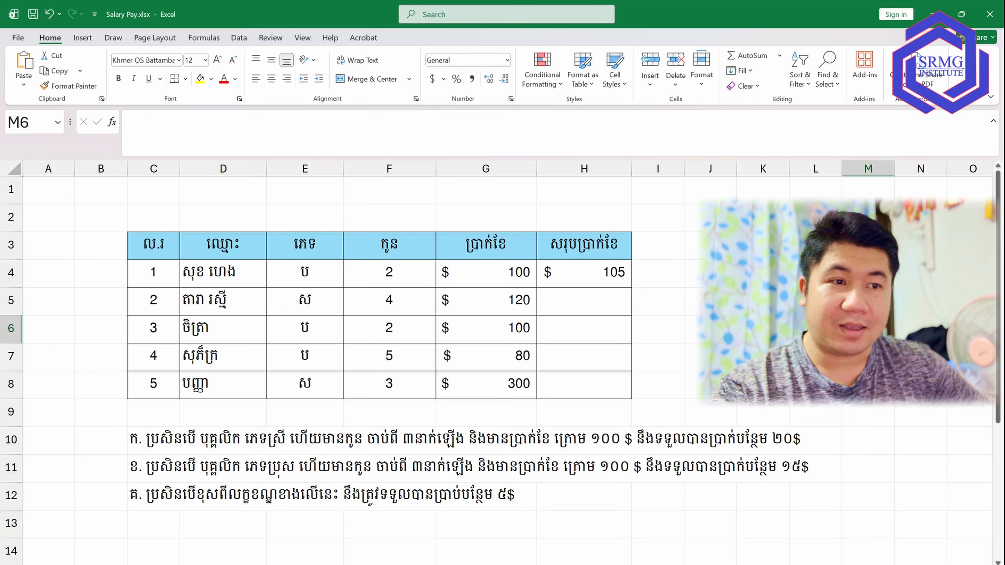
# Restore the first employee's number of children in F4 to 3
pyautogui.click(395, 276)
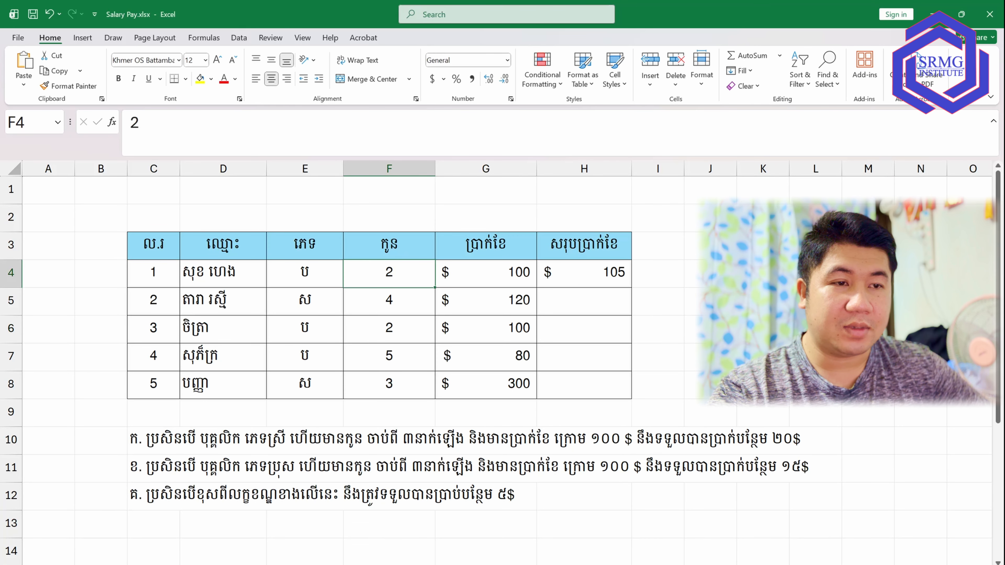
pyautogui.write('3')
pyautogui.click(763, 354)
# Change the first employee's gender in E4 to "ស" to test the first bonus condition
pyautogui.click(310, 276)
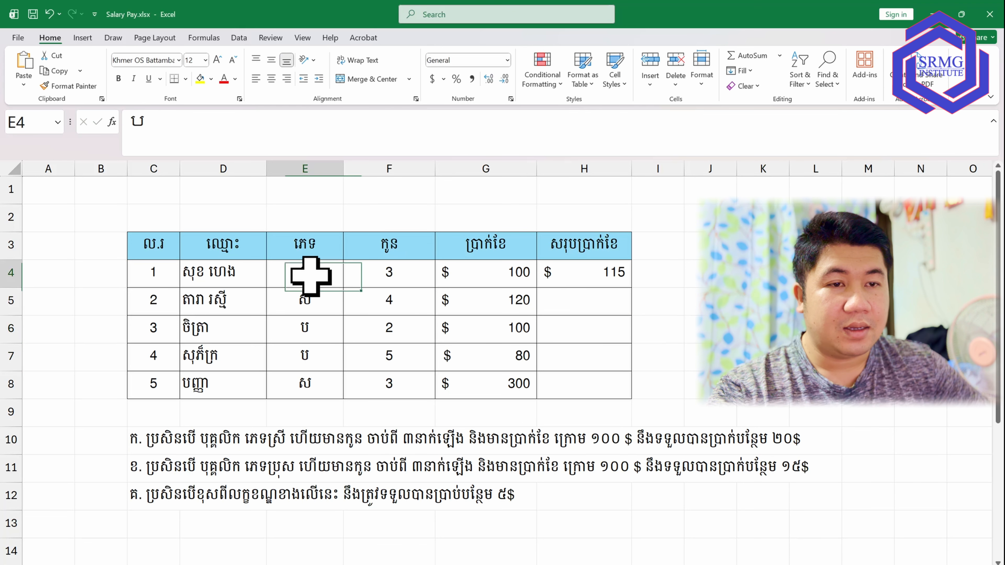
pyautogui.write('ស')
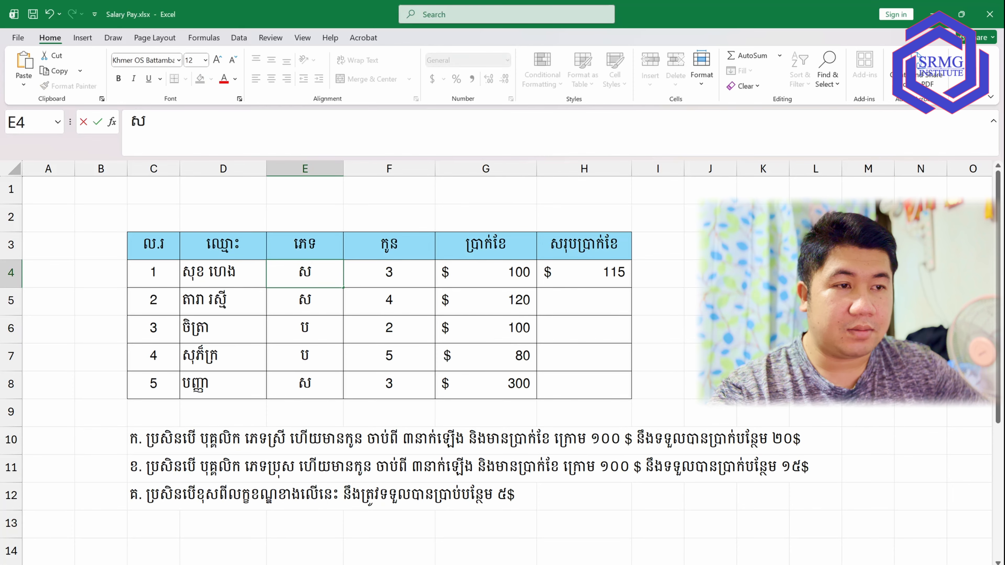
pyautogui.click(816, 301)
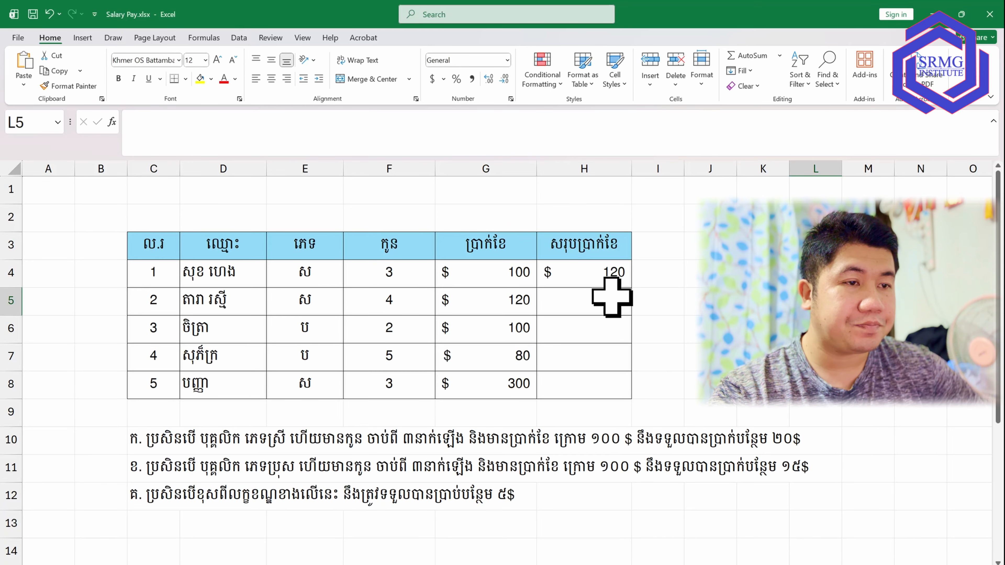
# Fill the total salary formula from H4 down to H8 for the remaining employees
pyautogui.click(599, 271)
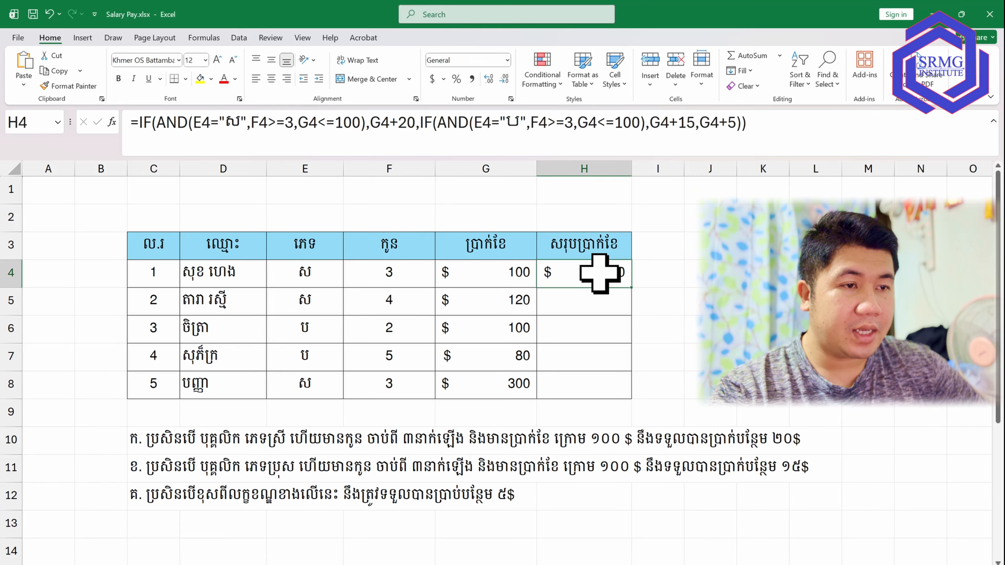
pyautogui.moveTo(633, 289); pyautogui.dragTo(635, 406)
pyautogui.click(700, 303)
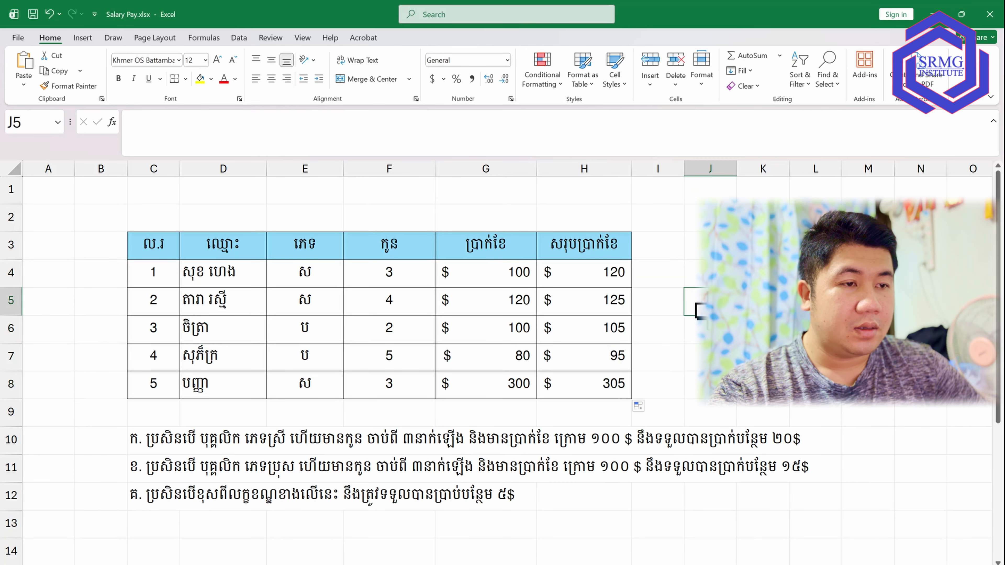
pyautogui.click(594, 271)
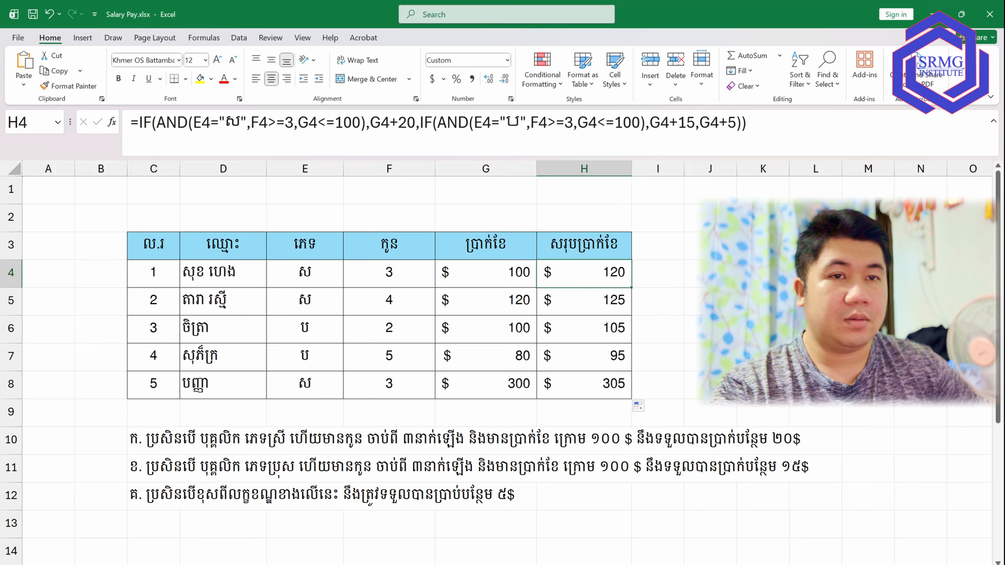